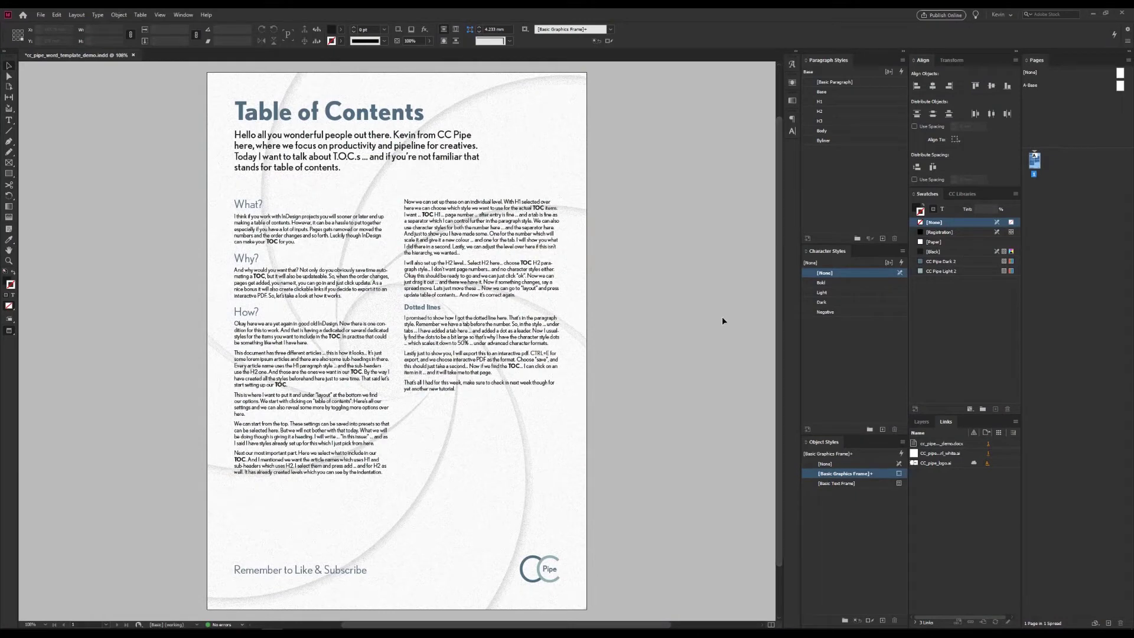
# Review InDesign's Base through Byliner paragraph styles and the Bold character style, then switch to Word.
pyautogui.moveTo(648, 269); pyautogui.dragTo(643, 271)
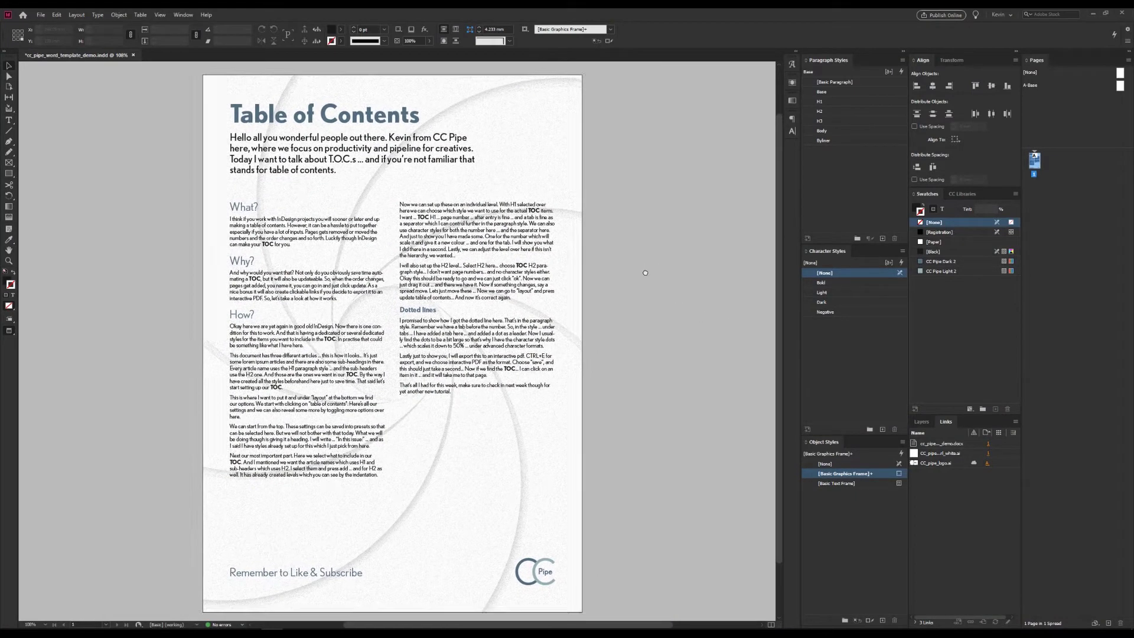
pyautogui.click(833, 92)
pyautogui.keyDown('shift'); pyautogui.click(844, 141); pyautogui.keyUp('shift')
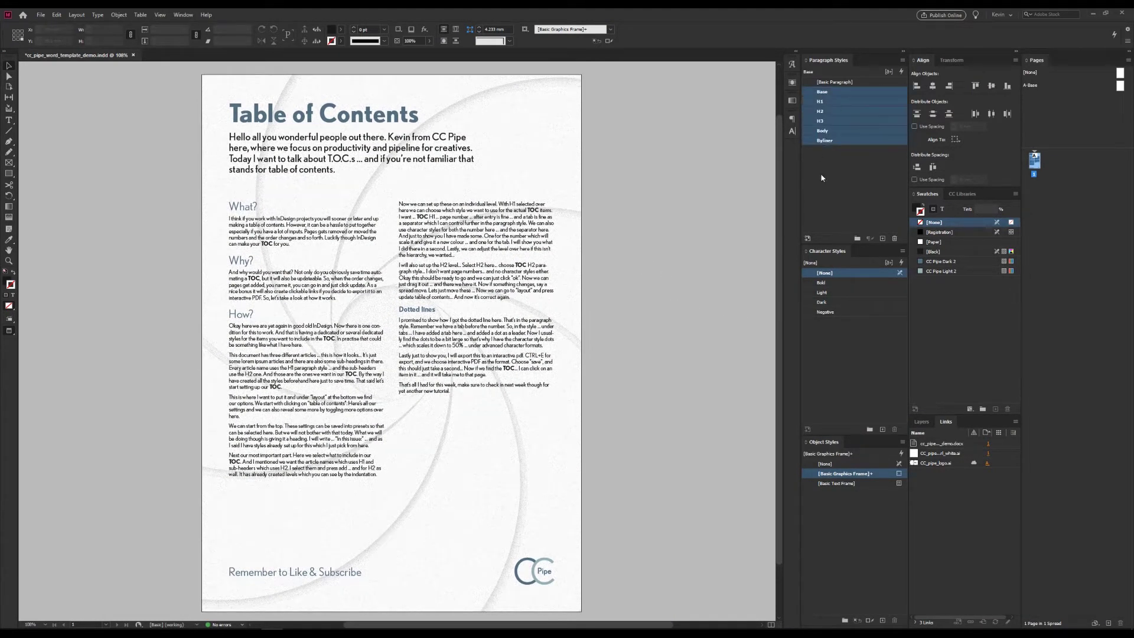
pyautogui.click(842, 276)
pyautogui.click(826, 283)
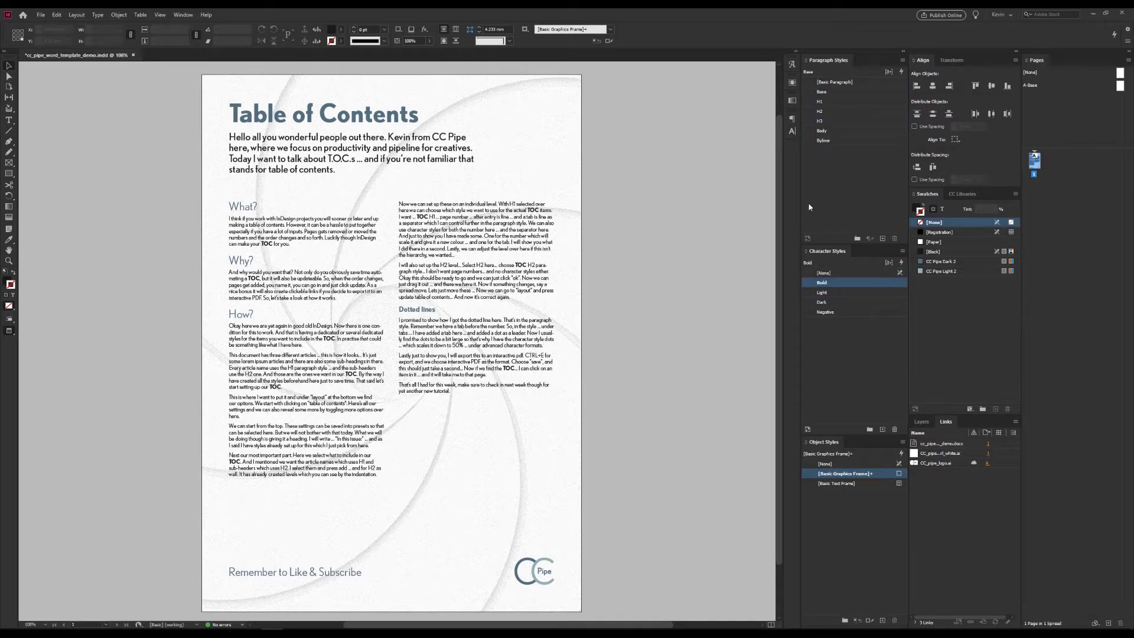
pyautogui.click(817, 140)
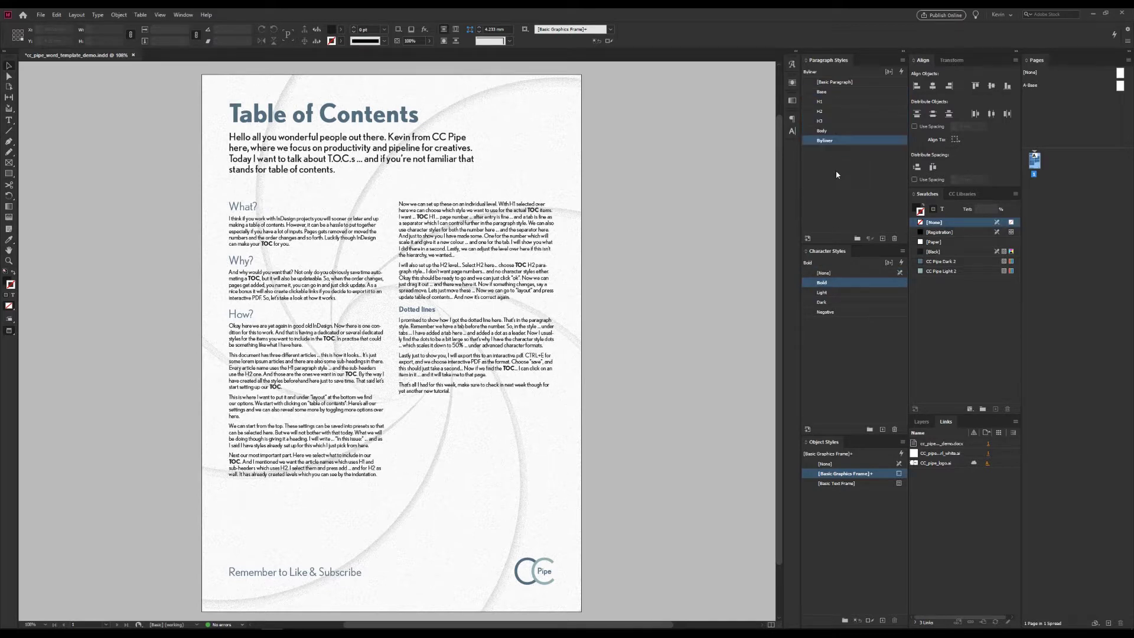
pyautogui.click(832, 172)
pyautogui.click(742, 269)
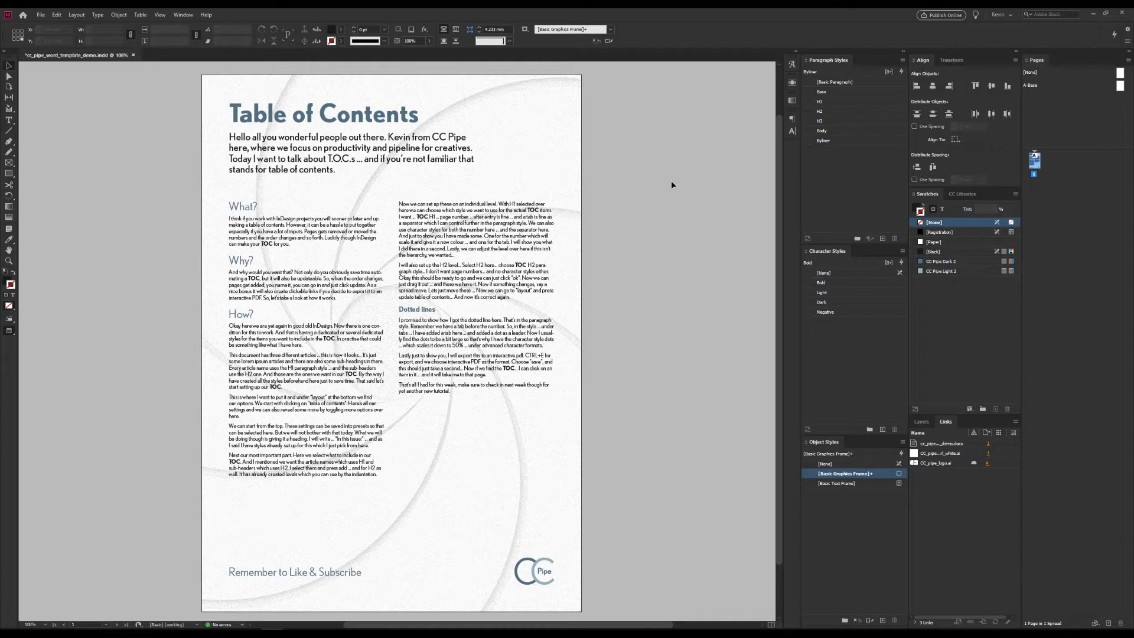
pyautogui.click(490, 627)
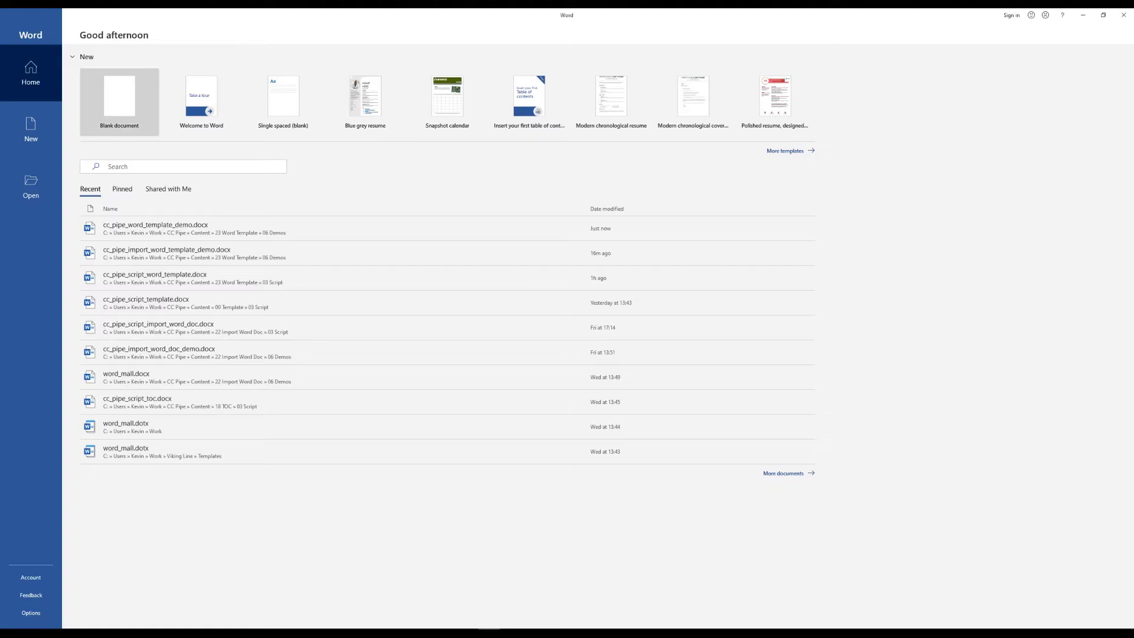
# Start a blank document and show the Styles pane listing Normal, Style1 and Heading 1.
pyautogui.click(120, 95)
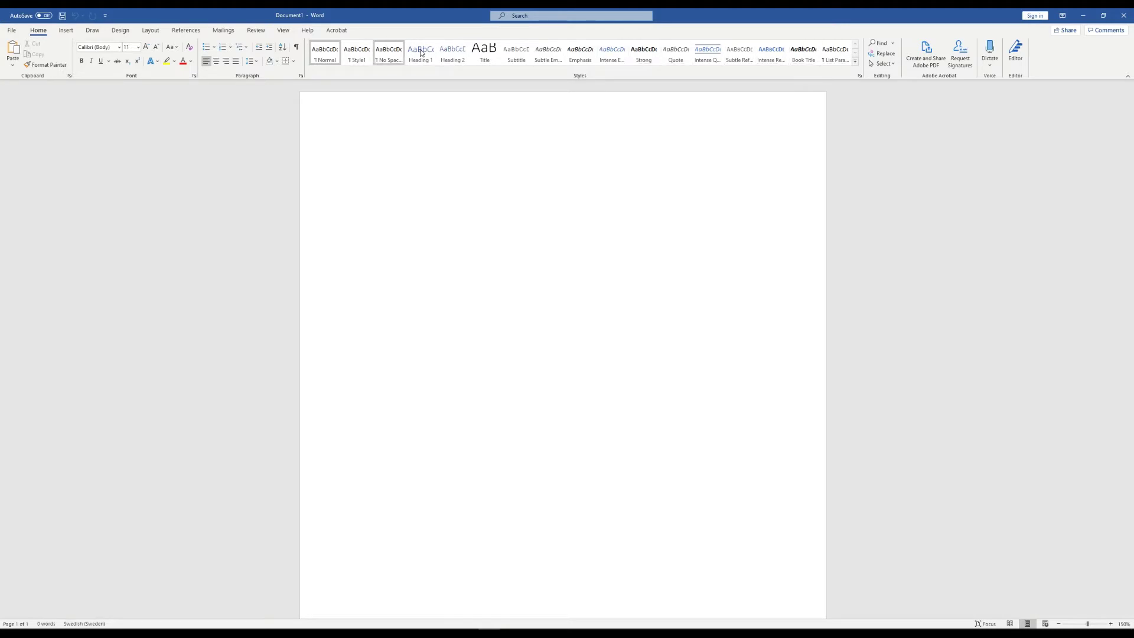
pyautogui.click(855, 61)
pyautogui.click(828, 31)
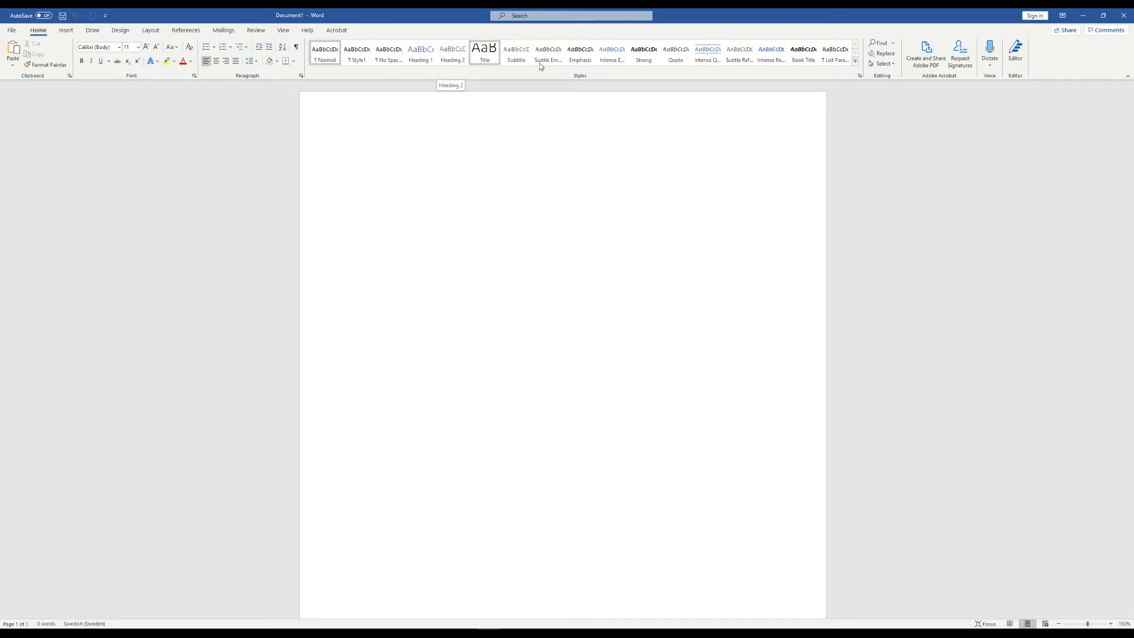
pyautogui.click(859, 76)
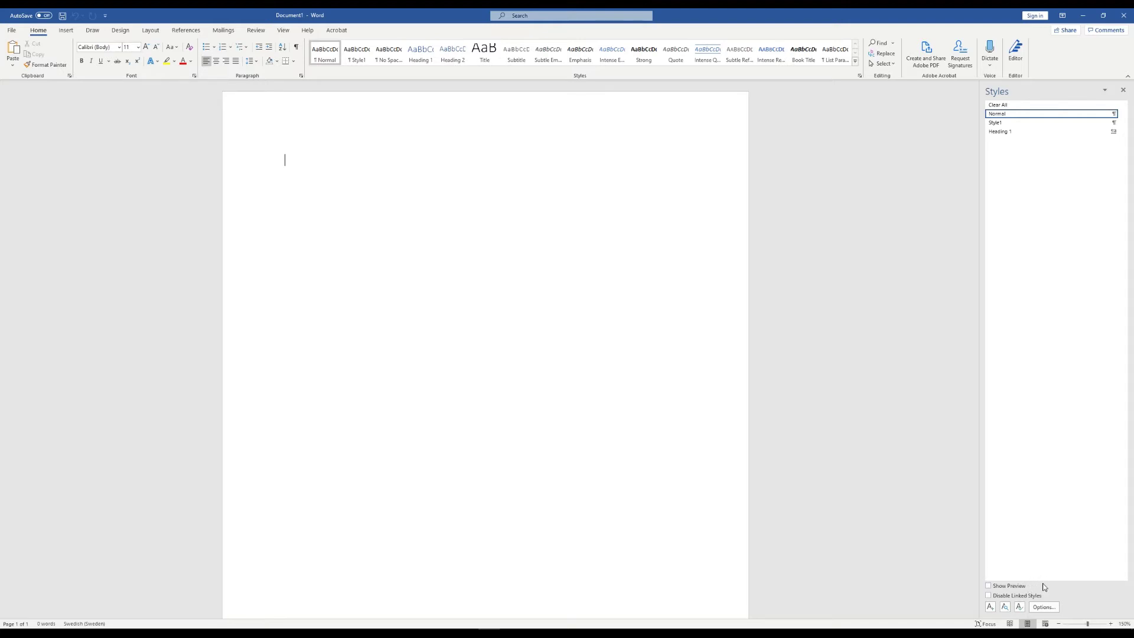
# In Manage Styles, hide all styles for new documents based on this template.
pyautogui.click(1020, 608)
pyautogui.moveTo(292, 155); pyautogui.dragTo(332, 163)
pyautogui.click(305, 176)
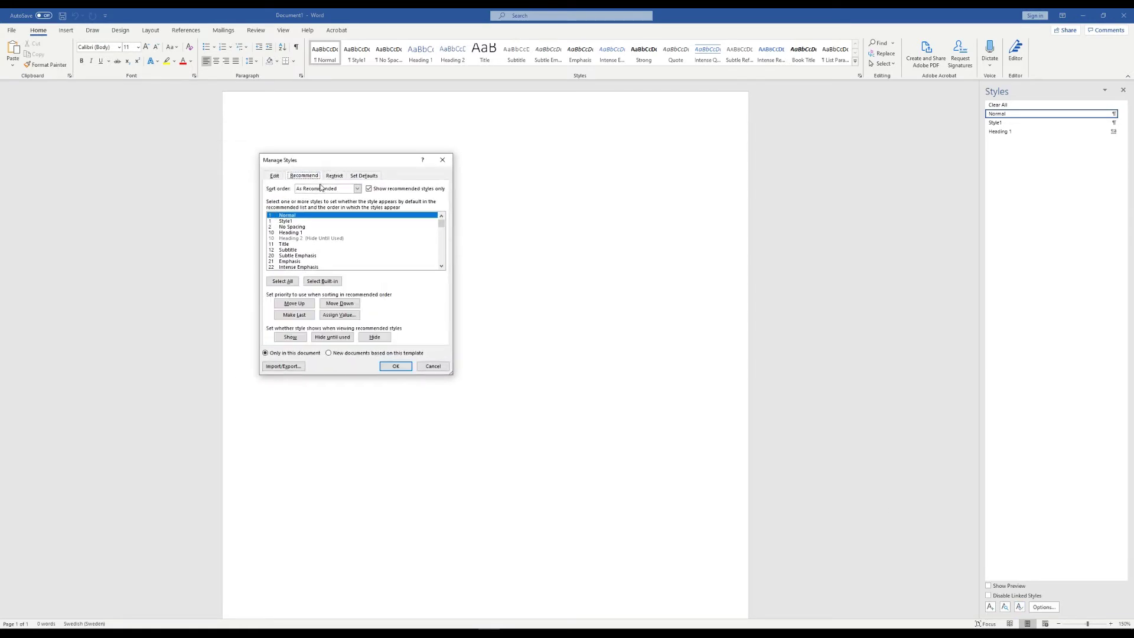
pyautogui.click(282, 282)
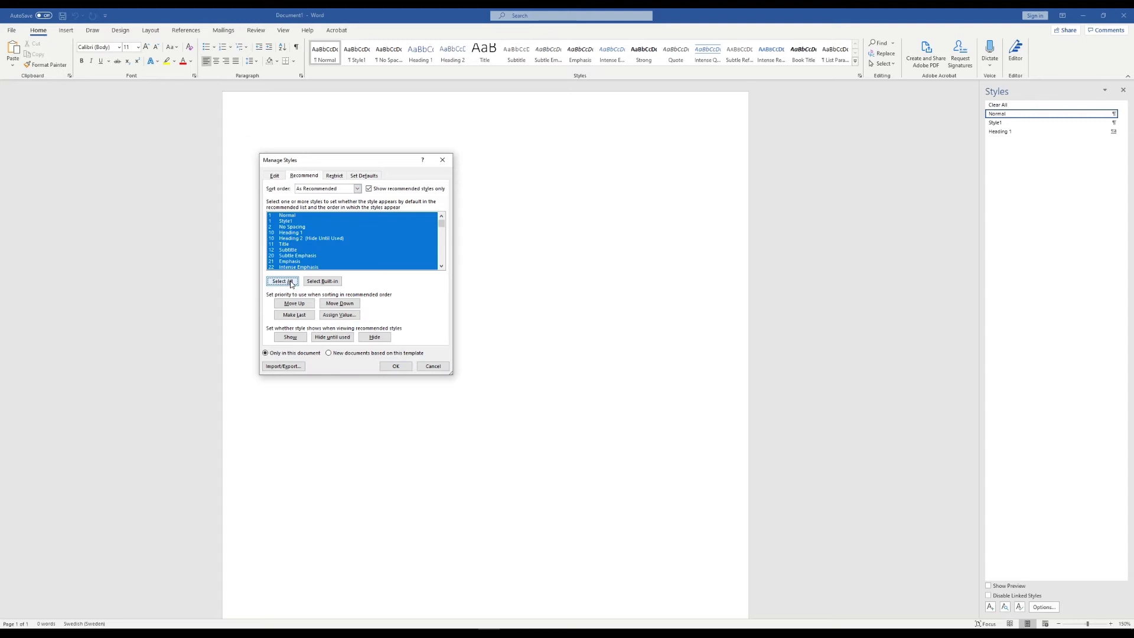
pyautogui.click(377, 353)
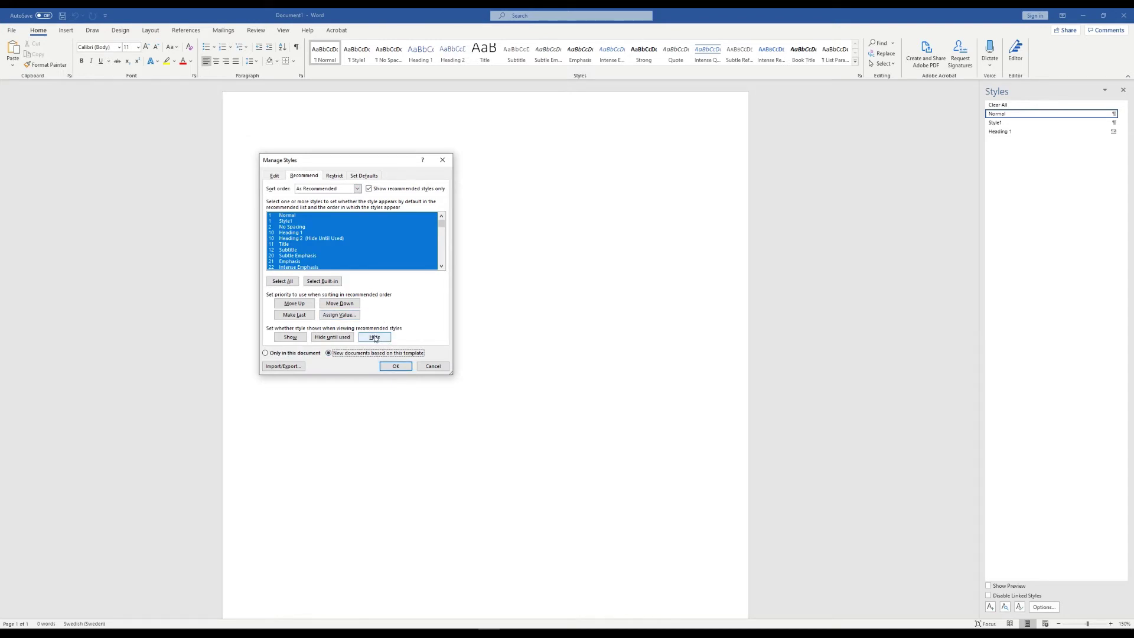
pyautogui.click(380, 338)
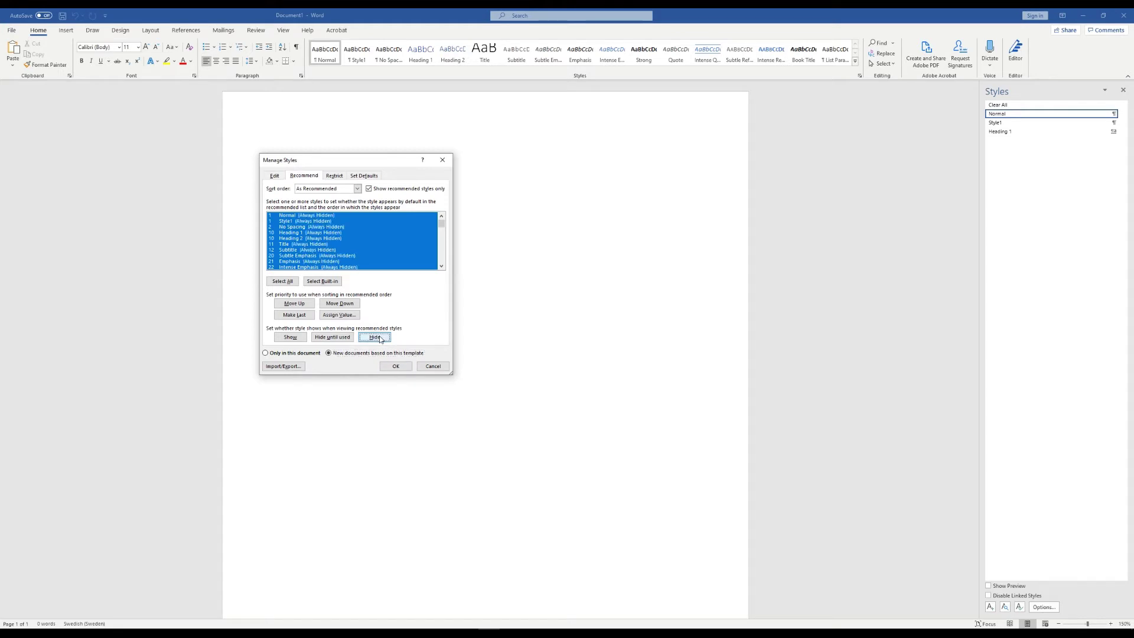
pyautogui.click(396, 366)
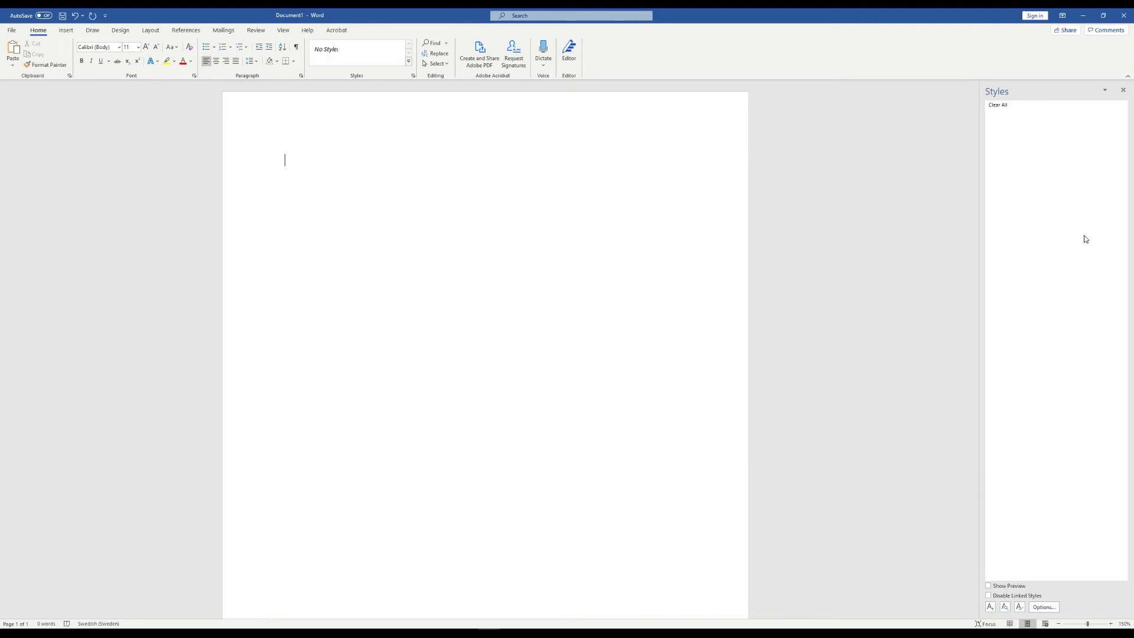
pyautogui.click(991, 607)
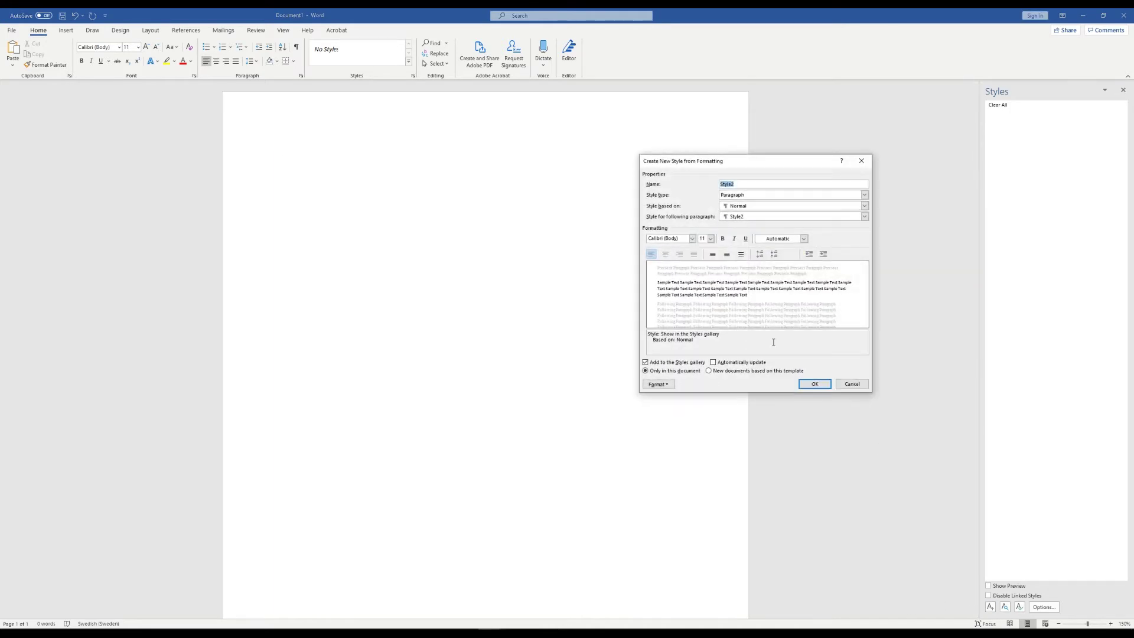
# Name the new style Body, based on no style, in Nobel Book, stored in the template.
pyautogui.write('Body')
pyautogui.click(732, 206)
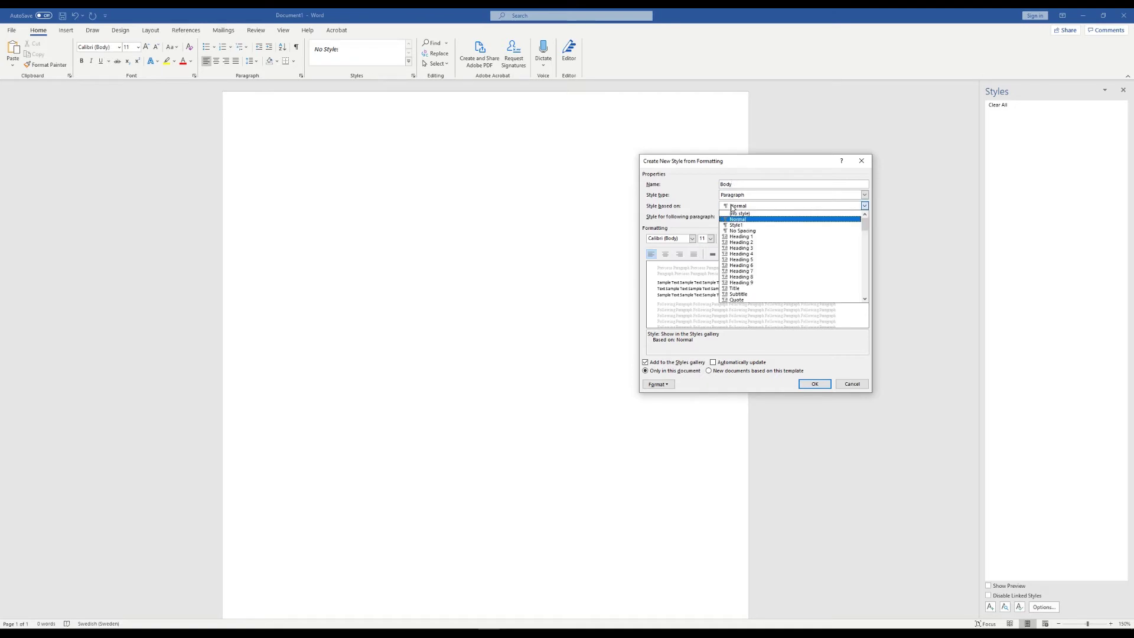
pyautogui.click(737, 214)
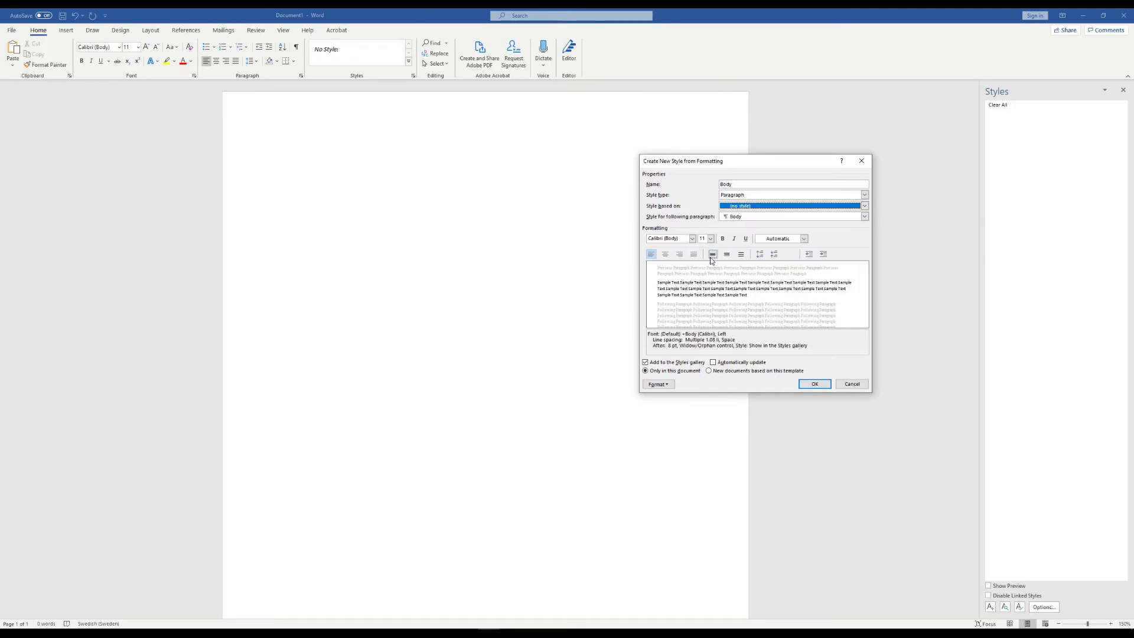
pyautogui.click(685, 240)
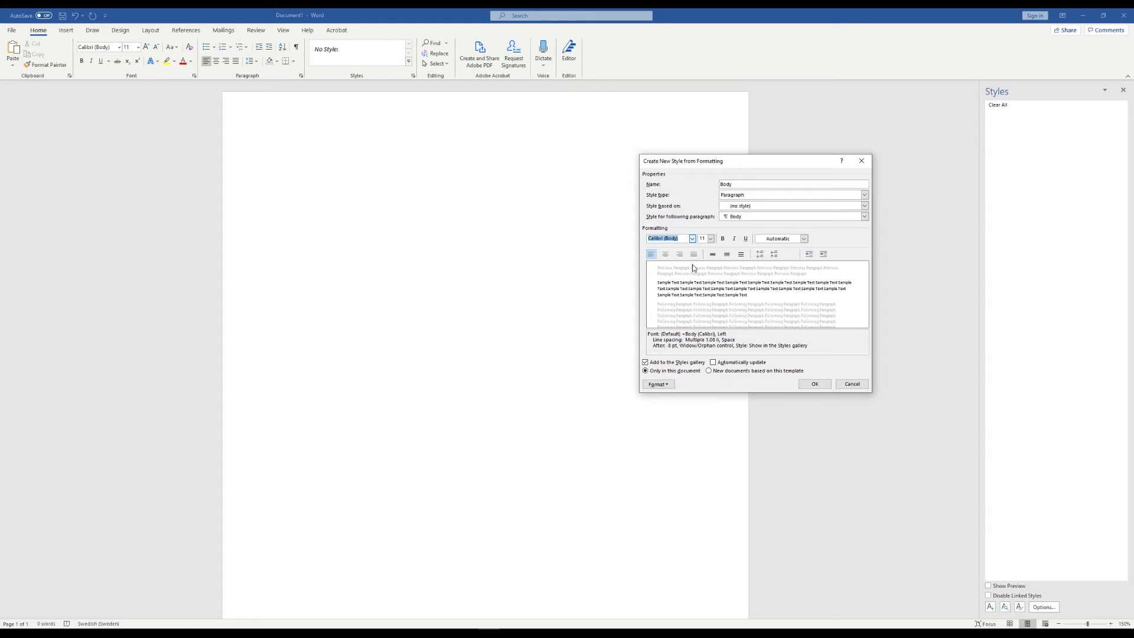
pyautogui.write('Nobel Book')
pyautogui.press('Tab')
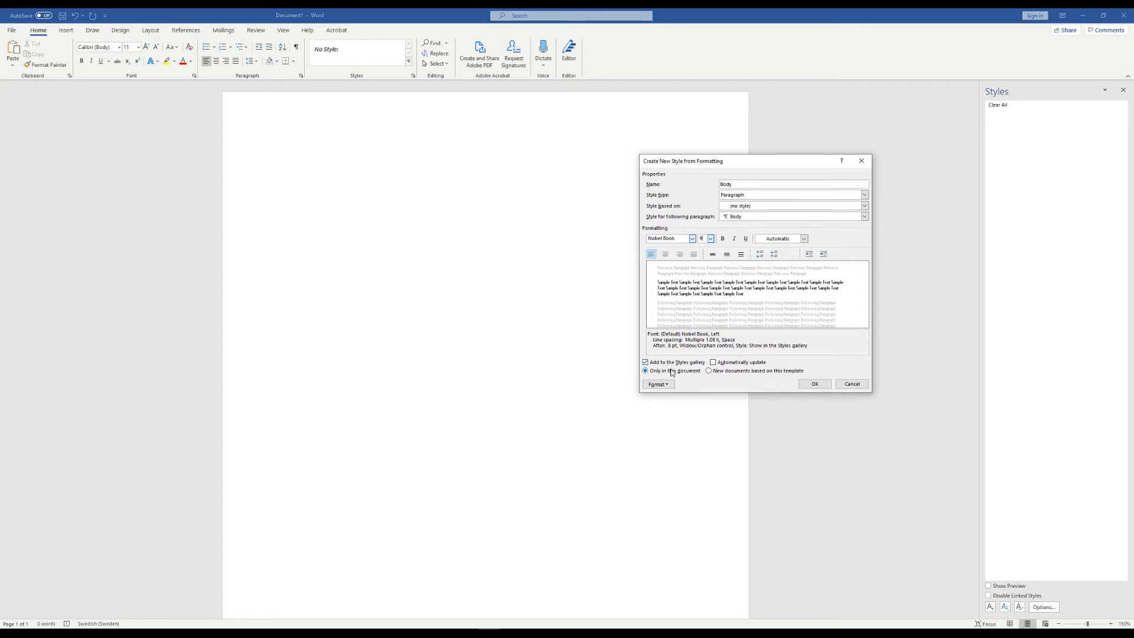
pyautogui.click(737, 372)
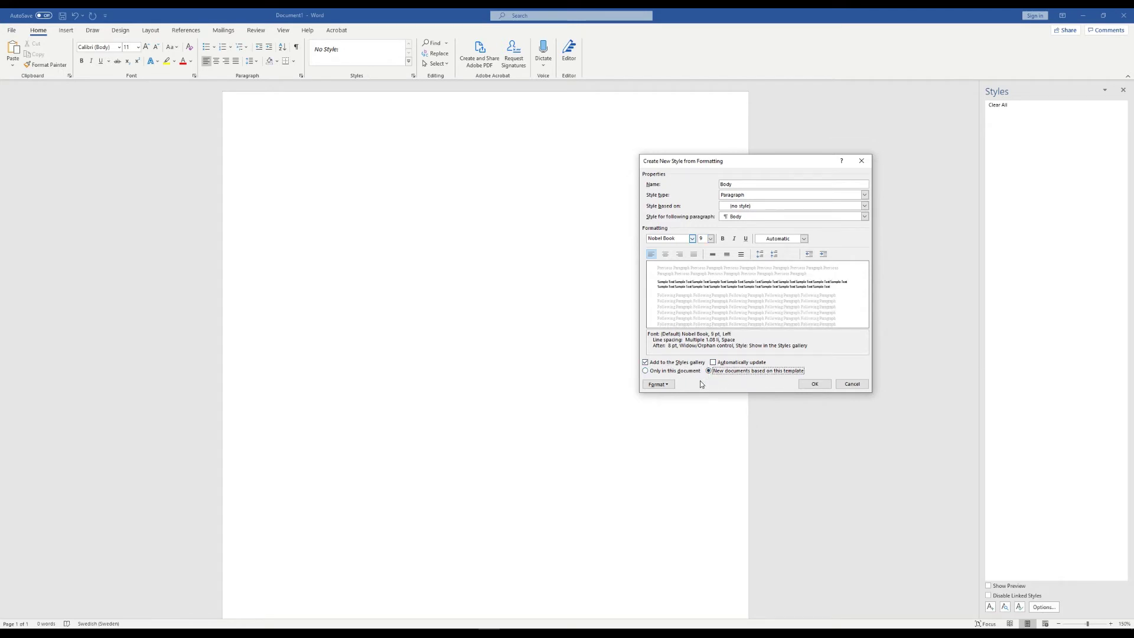
# Give Body 6 pt space before and 0 pt after, and create the style.
pyautogui.click(672, 385)
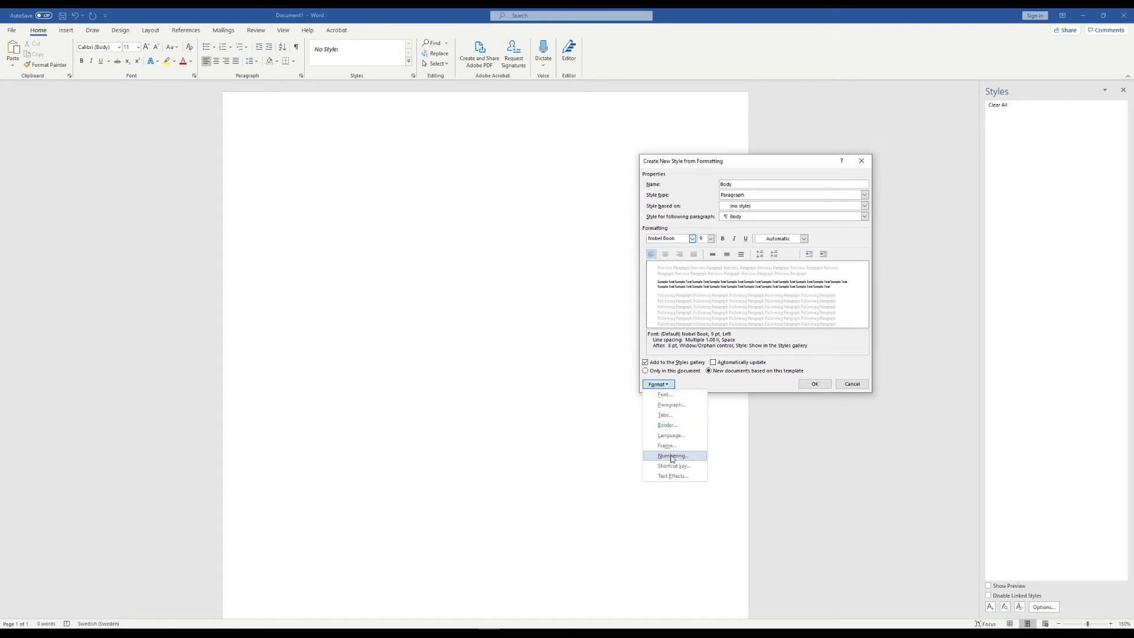
pyautogui.click(672, 405)
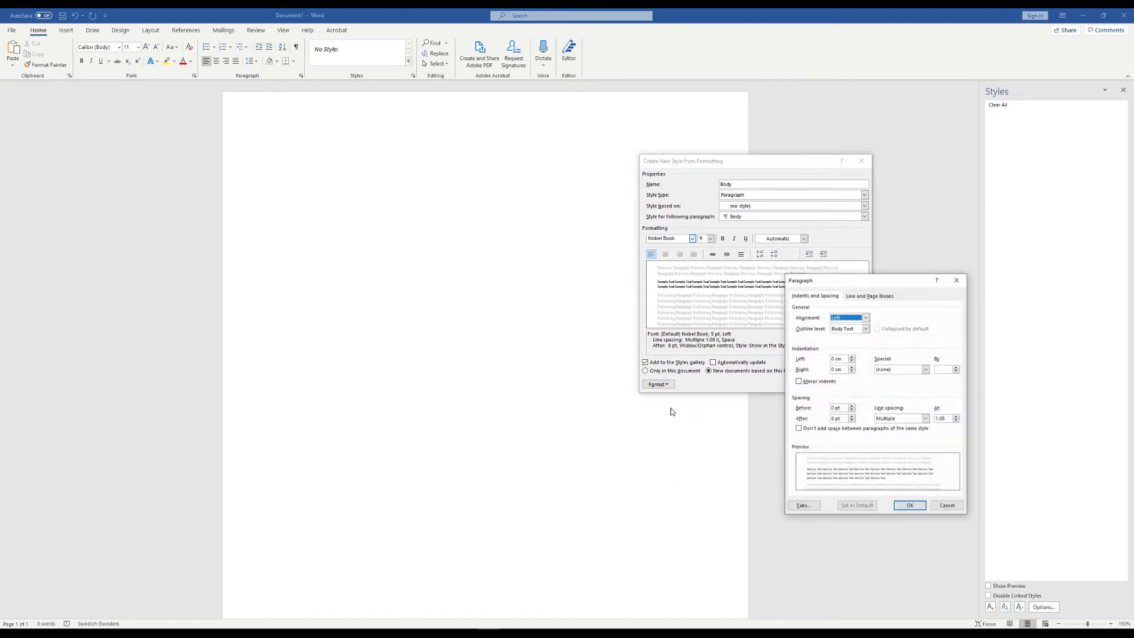
pyautogui.click(851, 421)
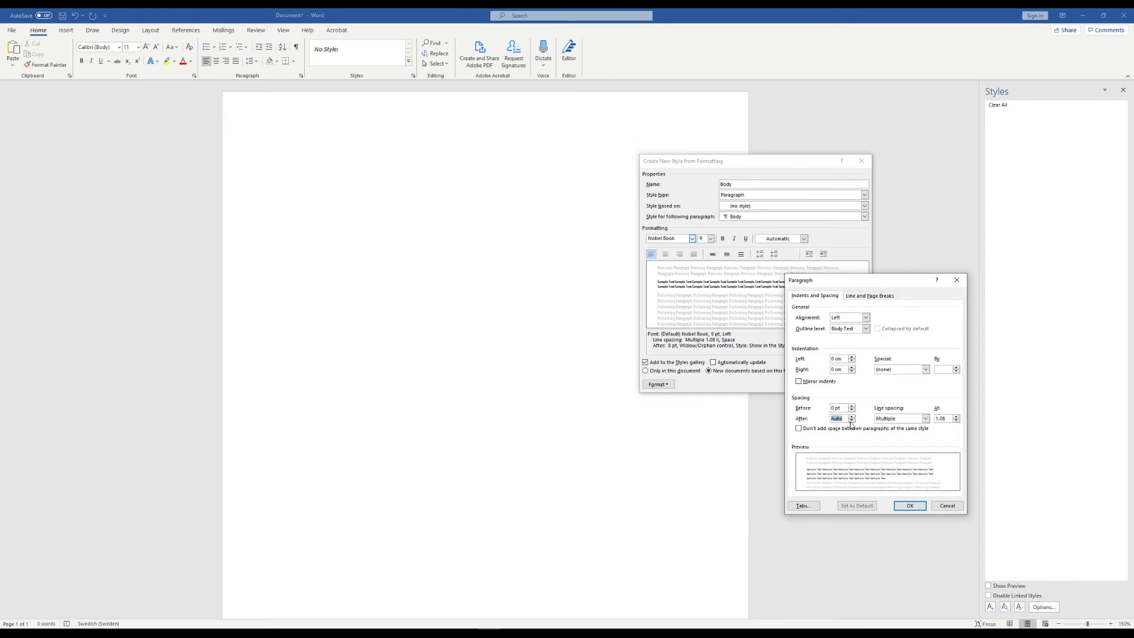
pyautogui.click(852, 416)
pyautogui.click(852, 406)
pyautogui.click(910, 506)
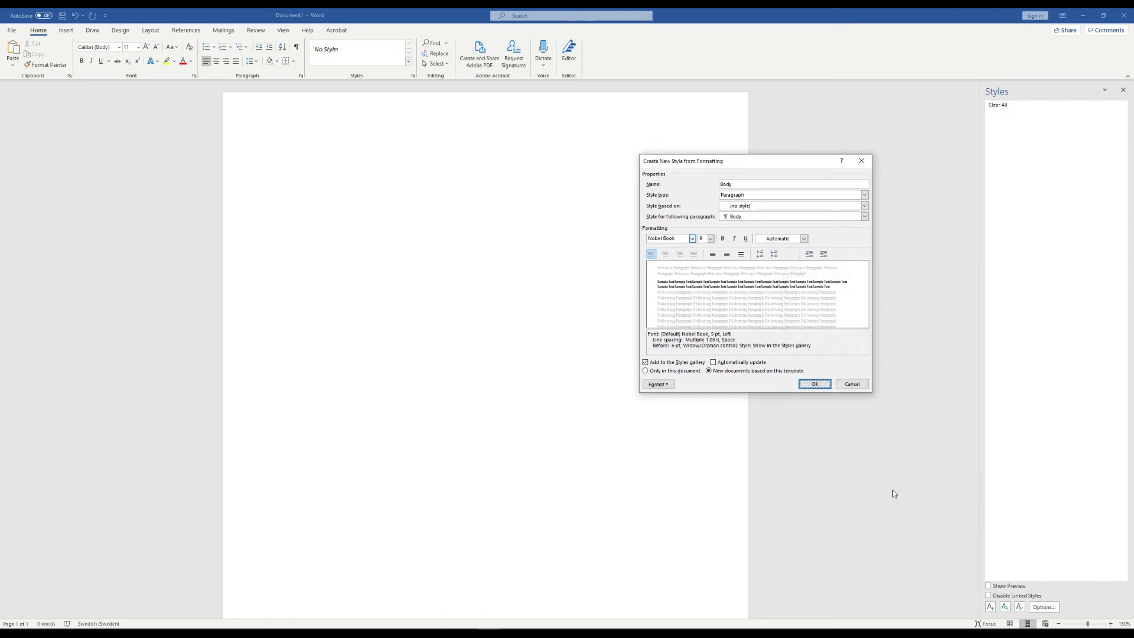
pyautogui.click(824, 386)
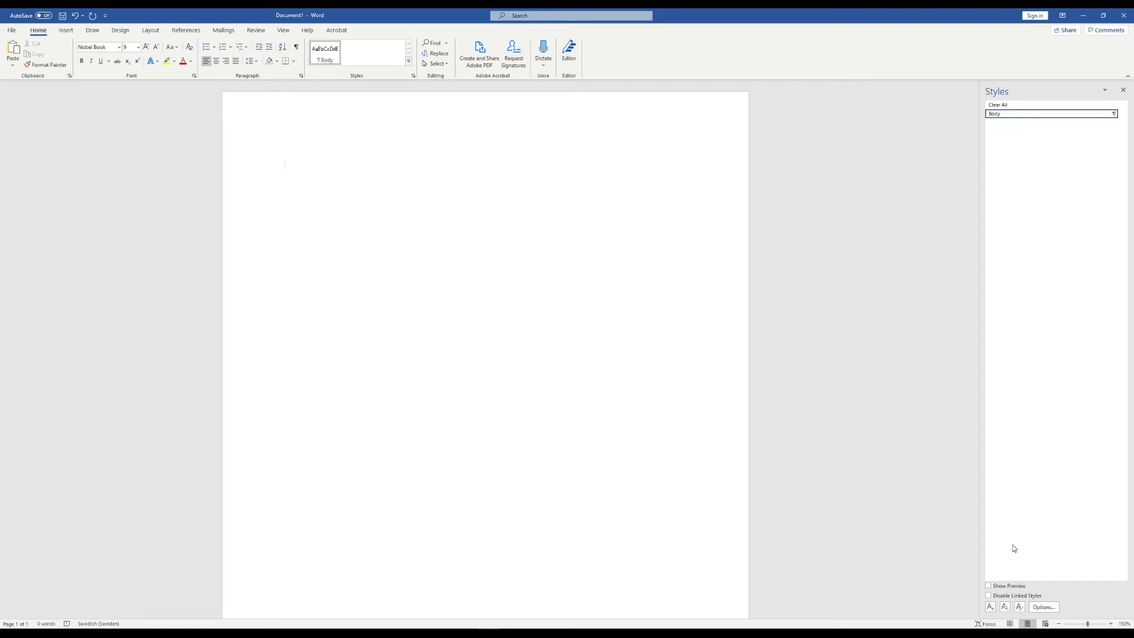
pyautogui.click(991, 607)
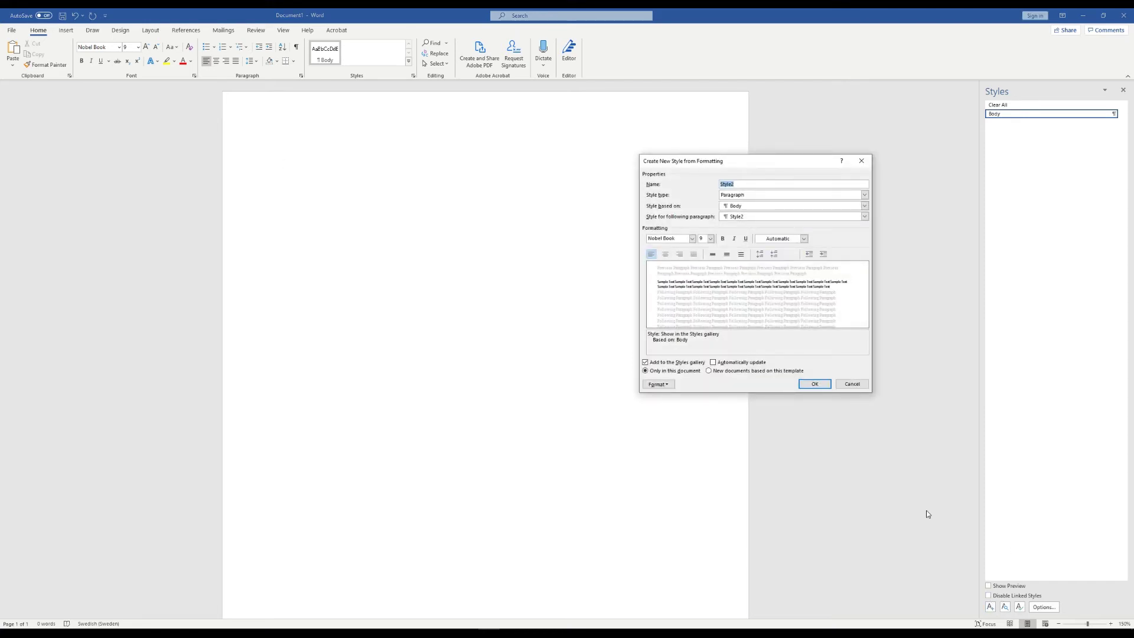
# Create style H1 based on Body with a 32 pt font size.
pyautogui.write('H1')
pyautogui.click(745, 206)
pyautogui.click(746, 221)
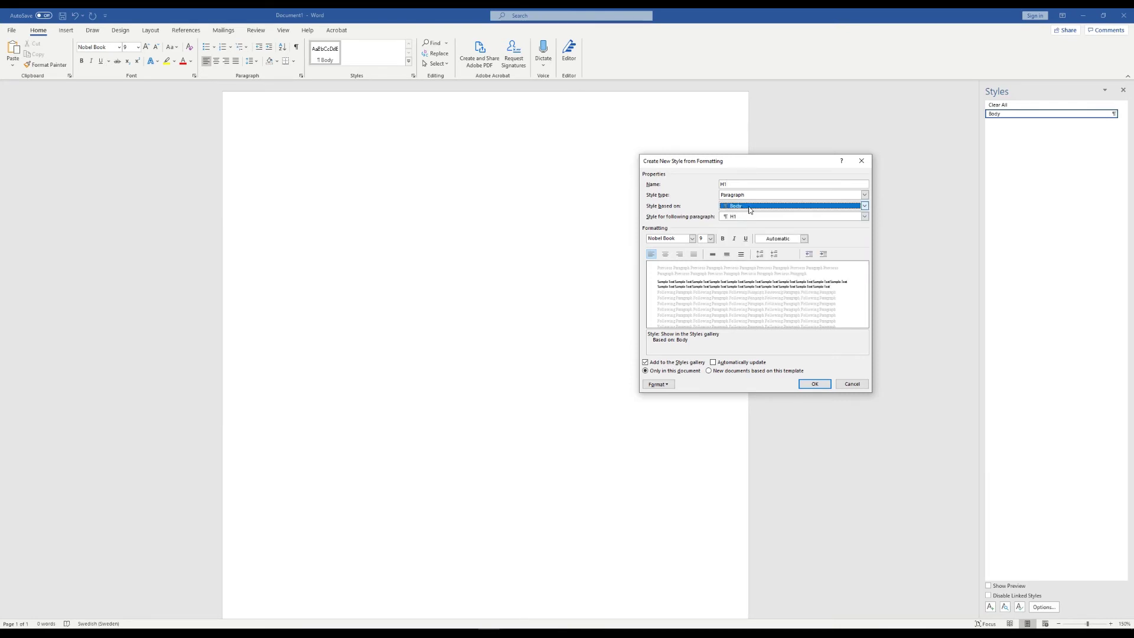
pyautogui.click(702, 239)
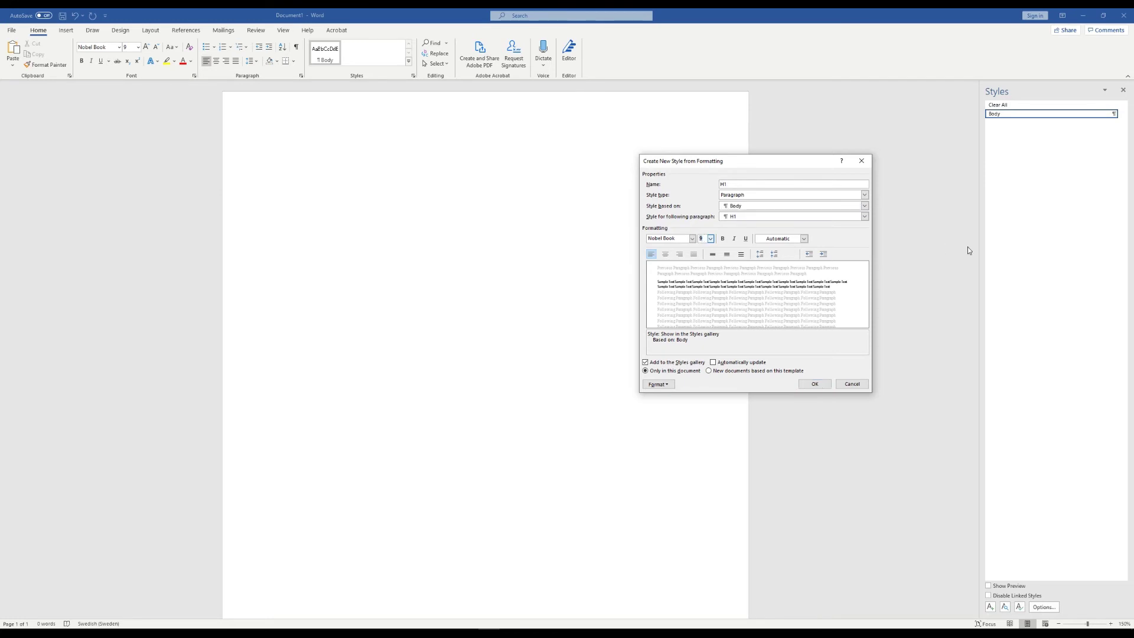
pyautogui.write('32')
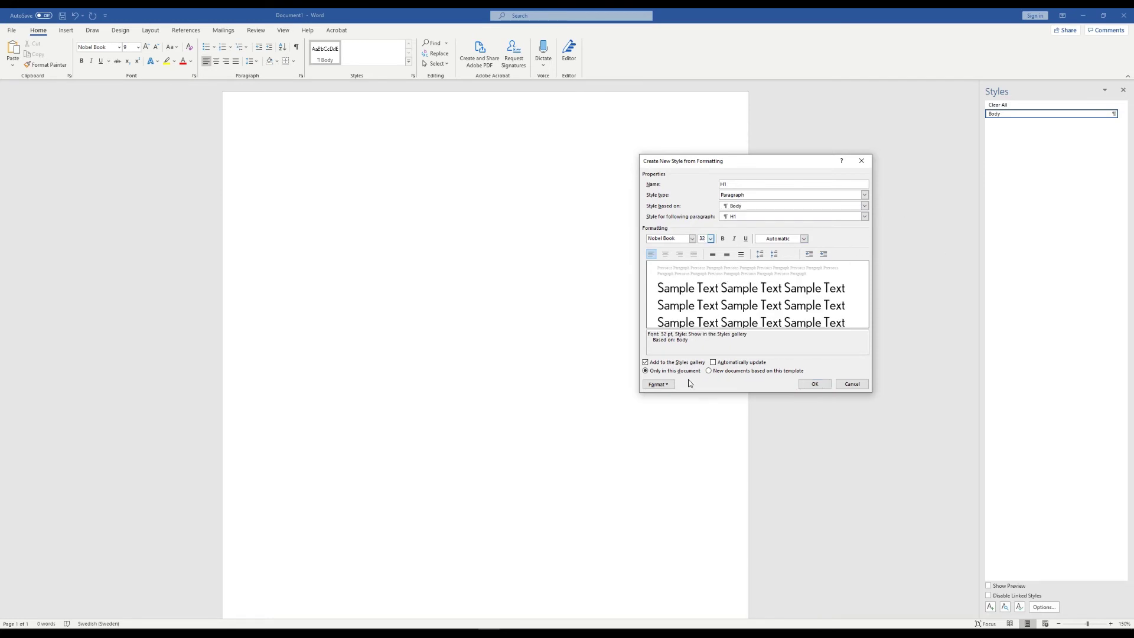
pyautogui.click(826, 388)
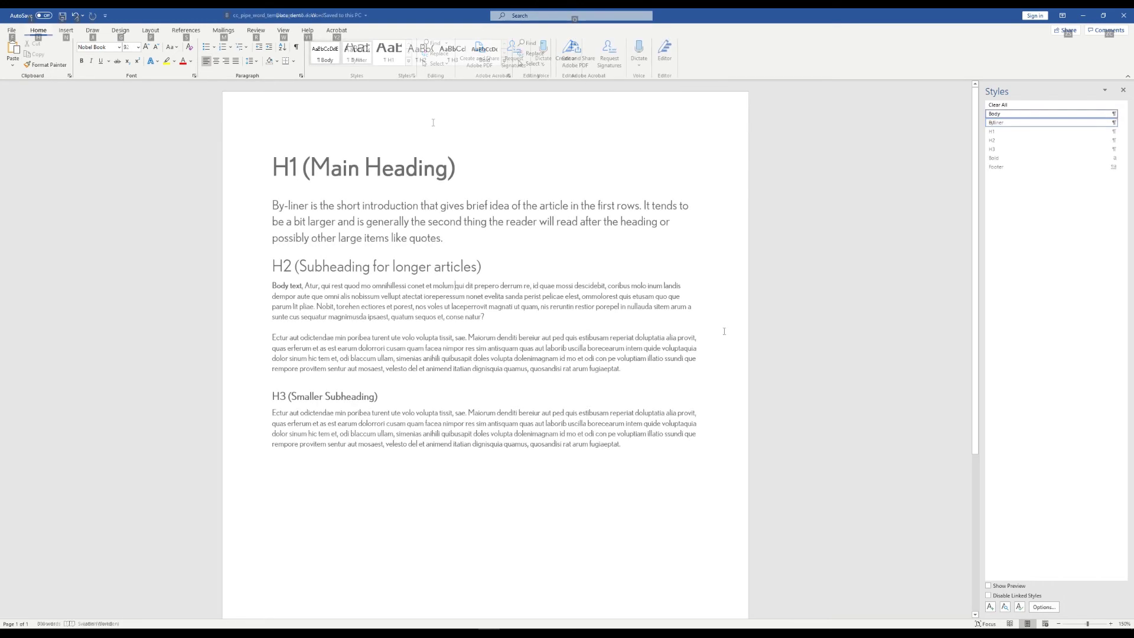
pyautogui.press('alt')
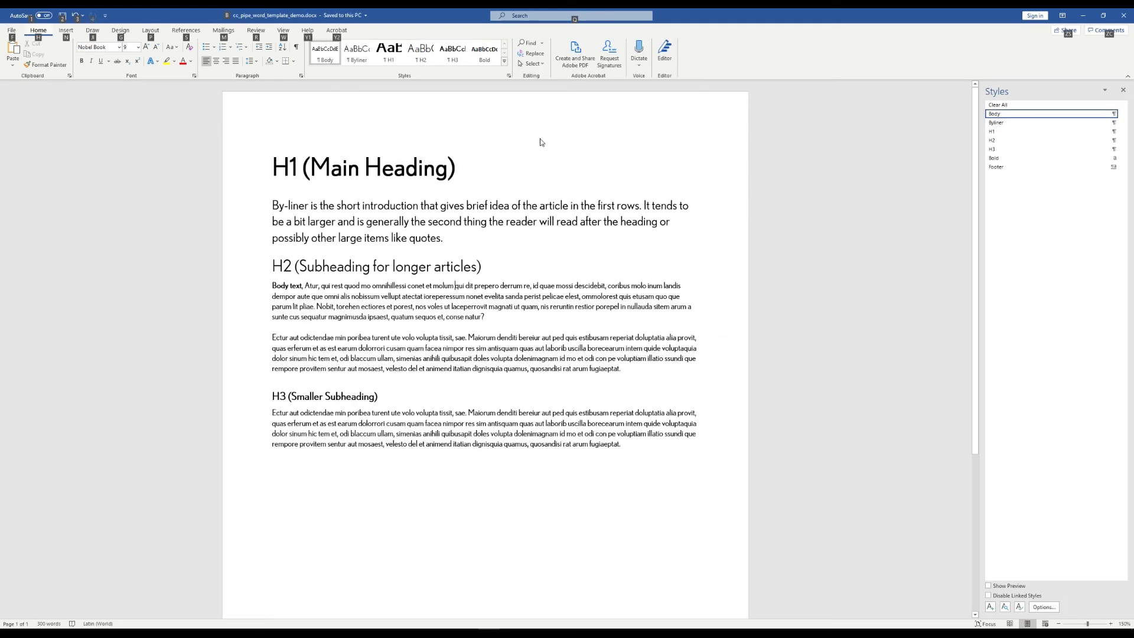
# Add [Project Name] and [Author] placeholders to the page header.
pyautogui.click(536, 239)
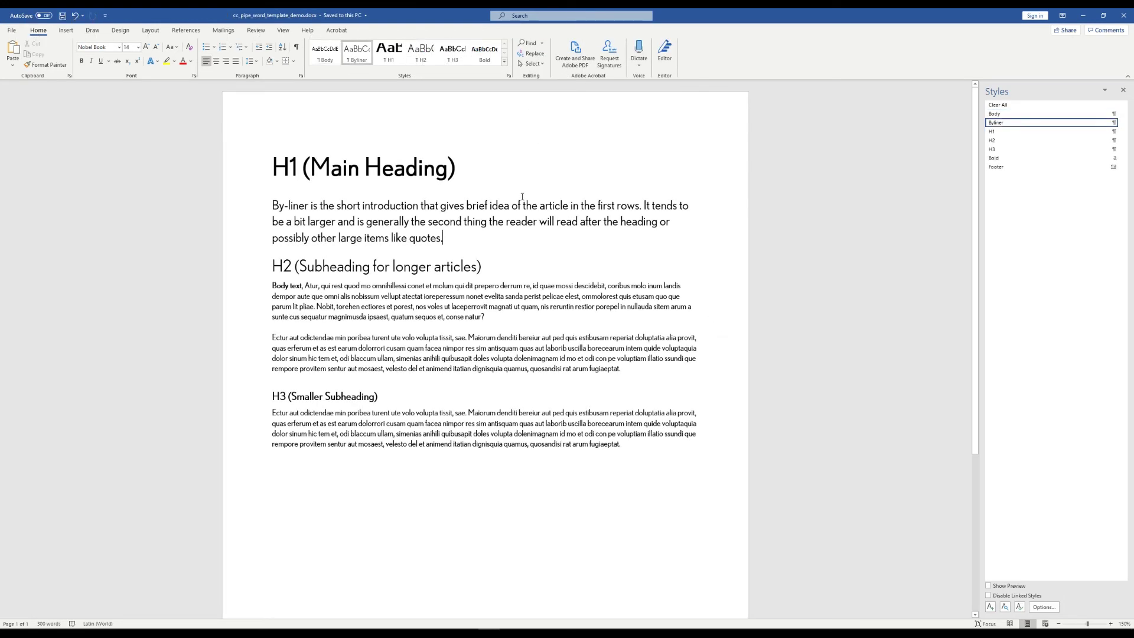
pyautogui.doubleClick(396, 118)
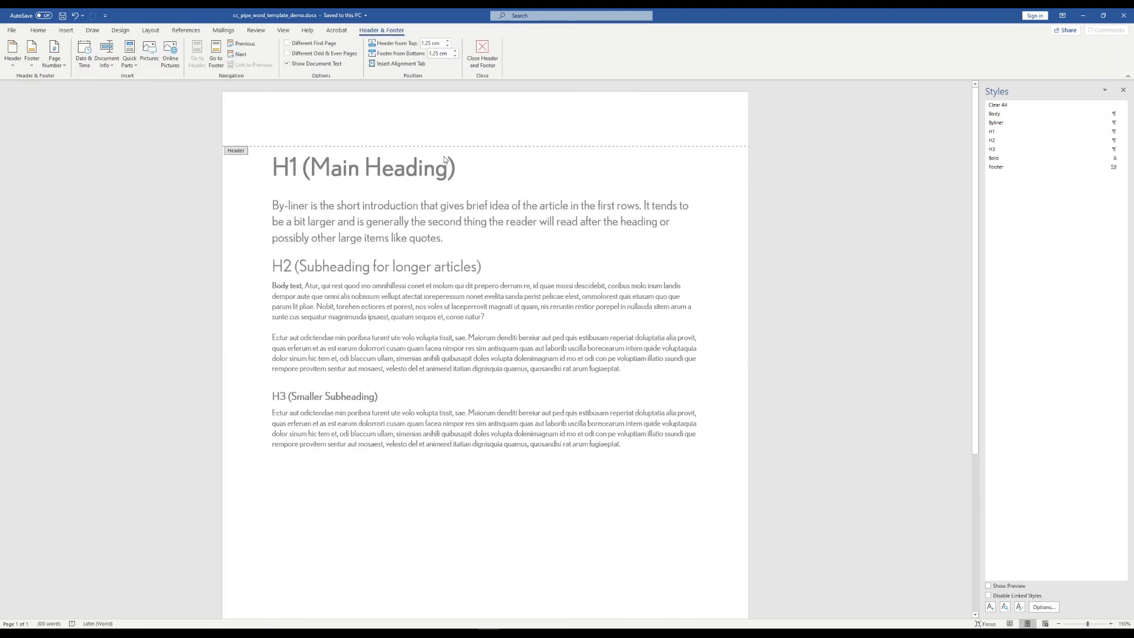
pyautogui.hotkey('ctrl', 'v')
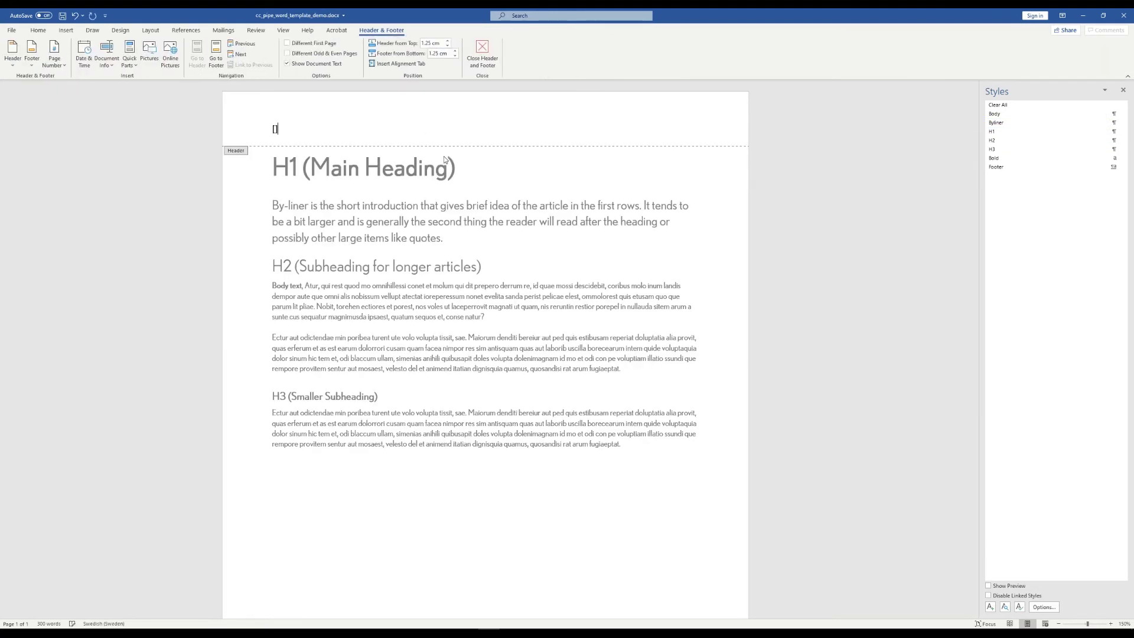
pyautogui.write('[]')
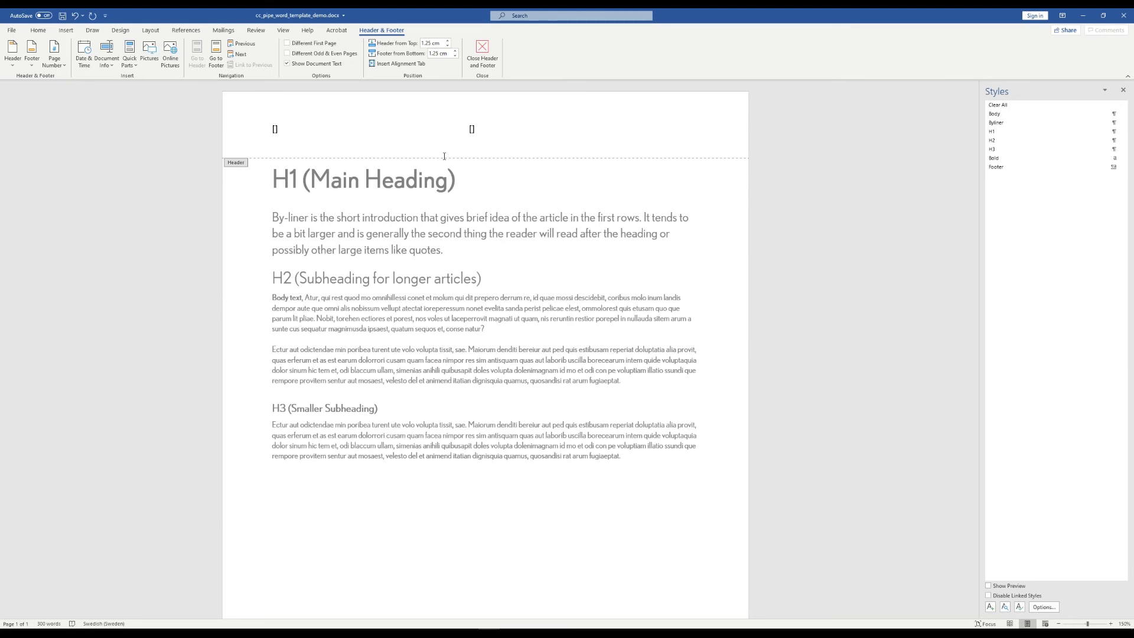
pyautogui.write('Project Name')
pyautogui.press('Right')
pyautogui.write('Author')
pyautogui.press('Right')
# Insert the date 2020-09-14 at the header's right end and return to the body.
pyautogui.click(68, 30)
pyautogui.press('Tab')
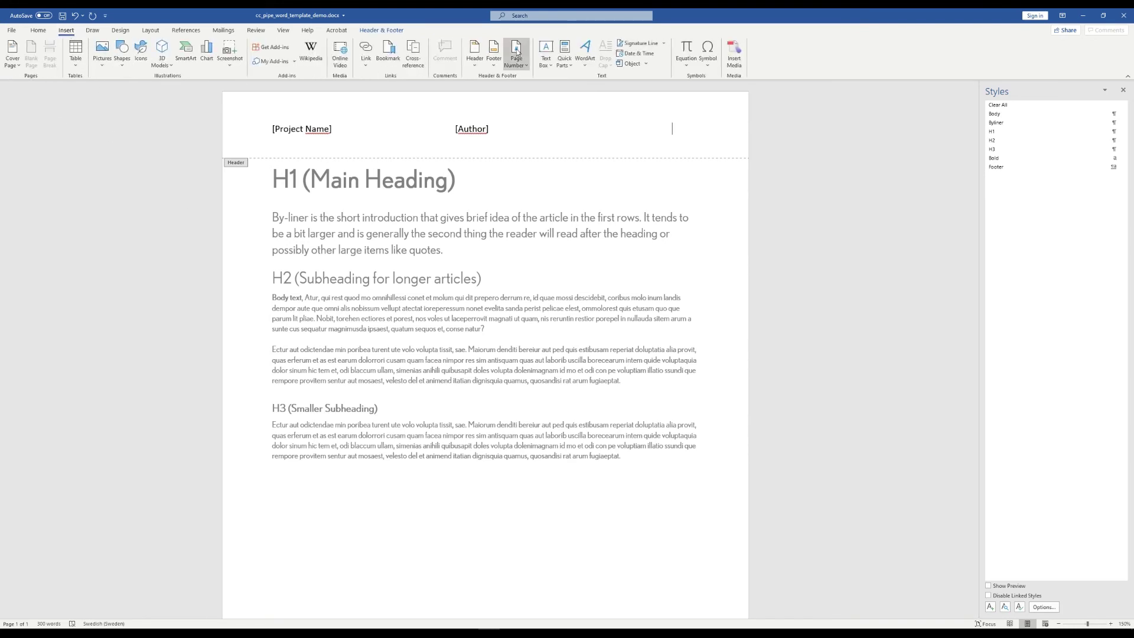
pyautogui.click(636, 54)
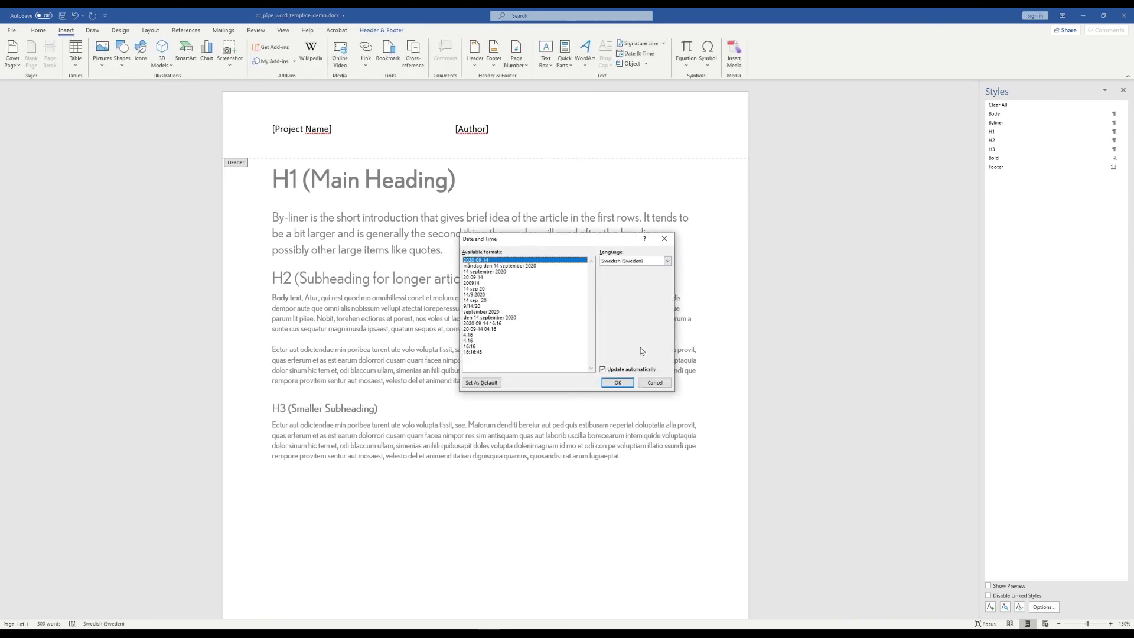
pyautogui.click(617, 382)
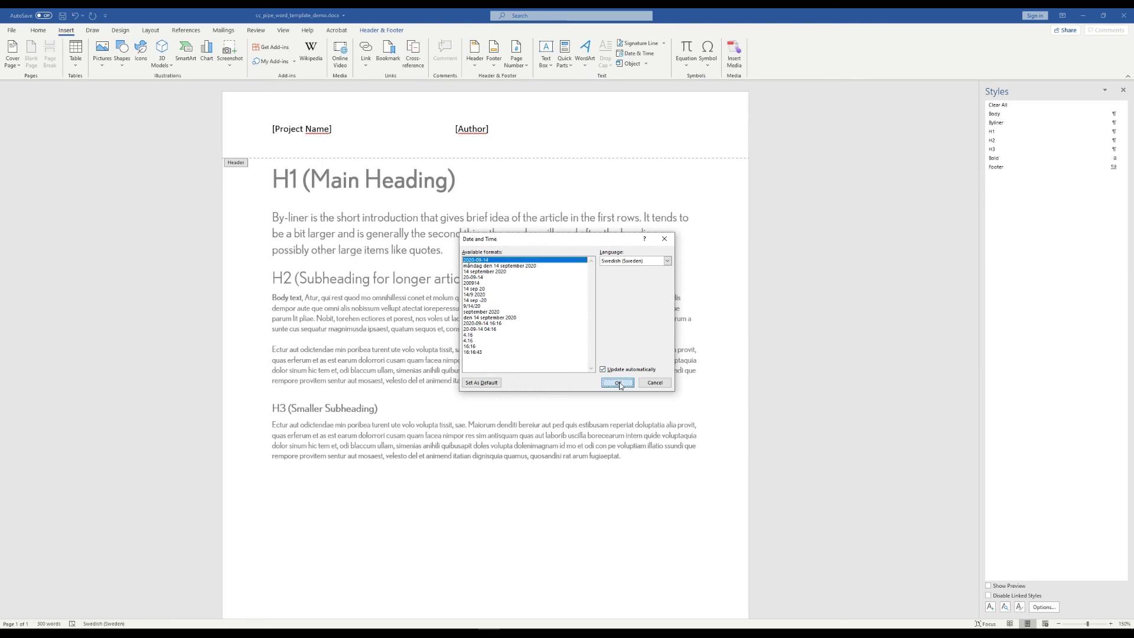
pyautogui.doubleClick(624, 188)
pyautogui.click(37, 30)
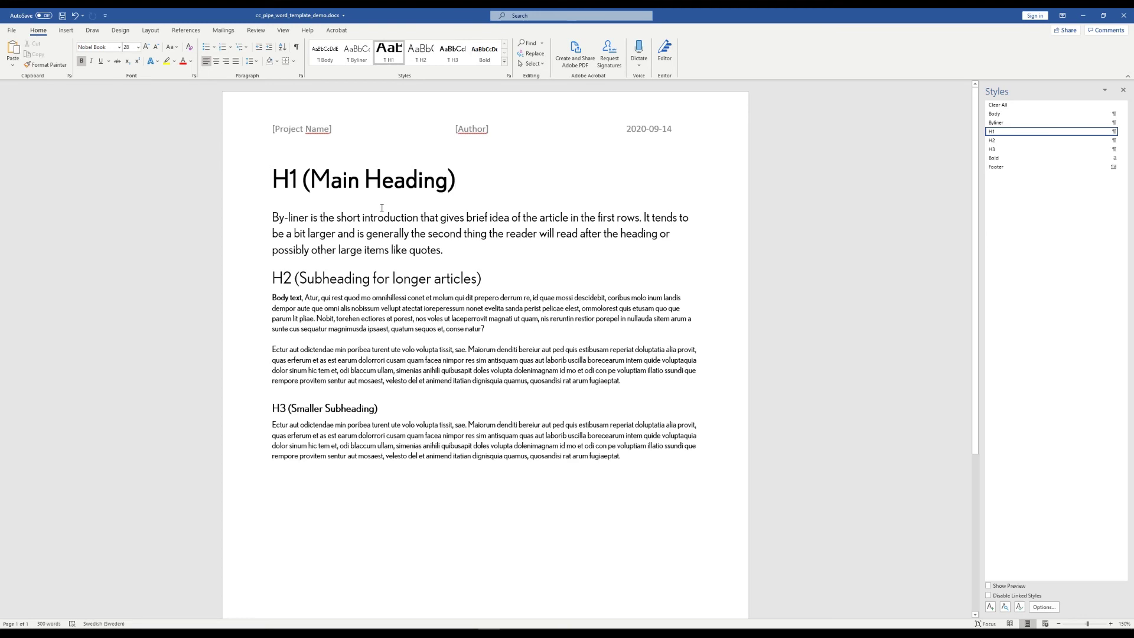
# Check the styles of the by-liner, H2, body, H3 and H1 sample paragraphs.
pyautogui.click(392, 228)
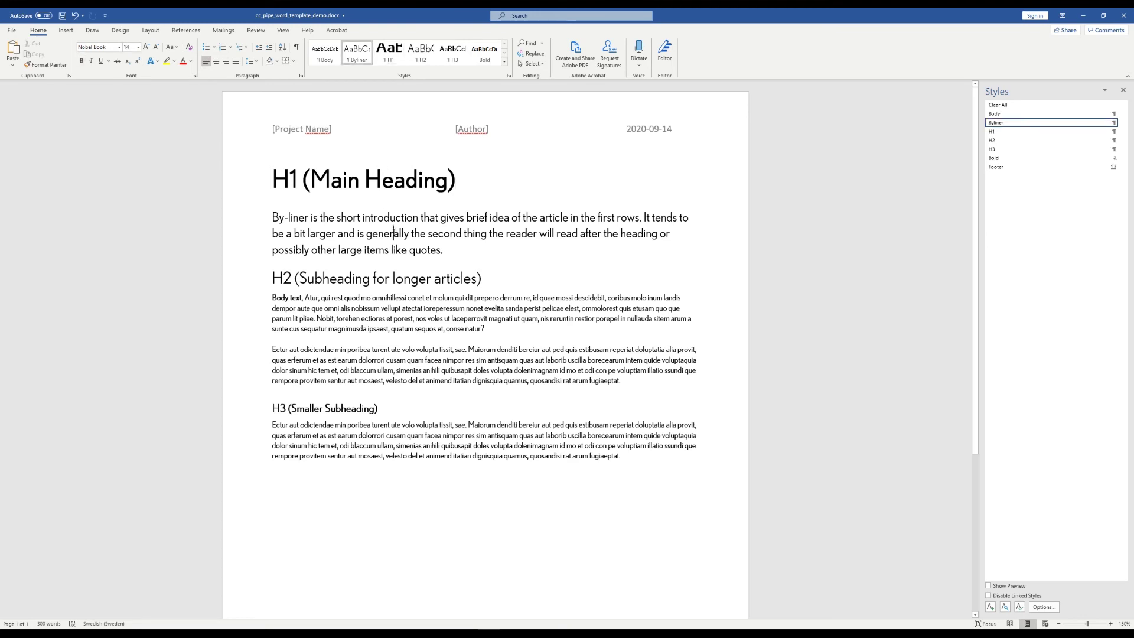
pyautogui.click(403, 287)
pyautogui.click(413, 319)
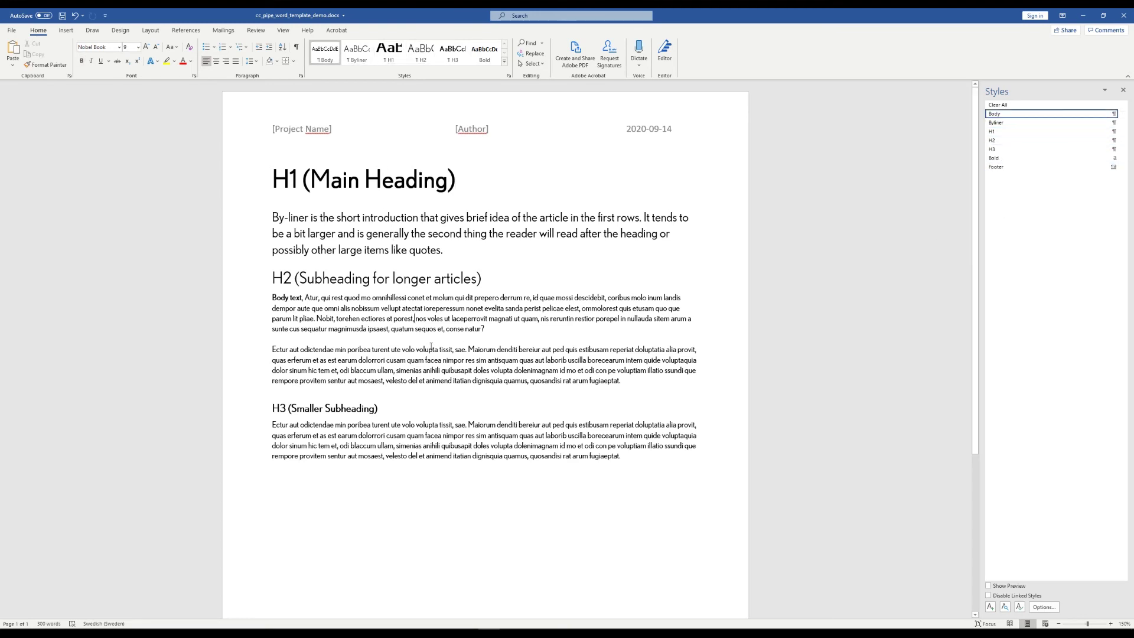
pyautogui.click(339, 407)
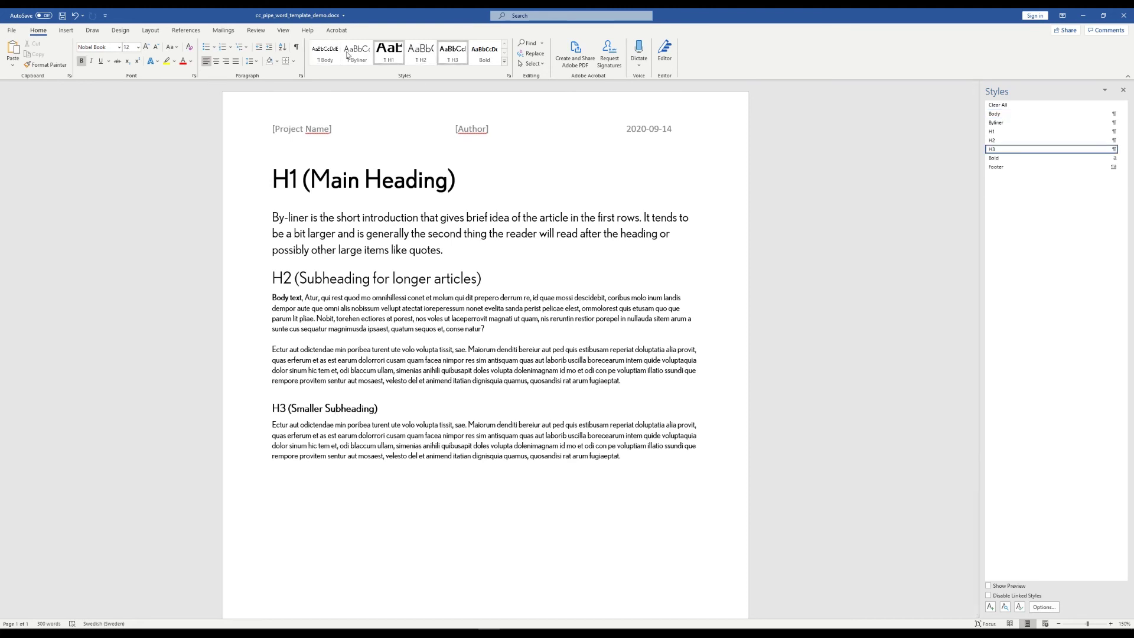
pyautogui.click(504, 66)
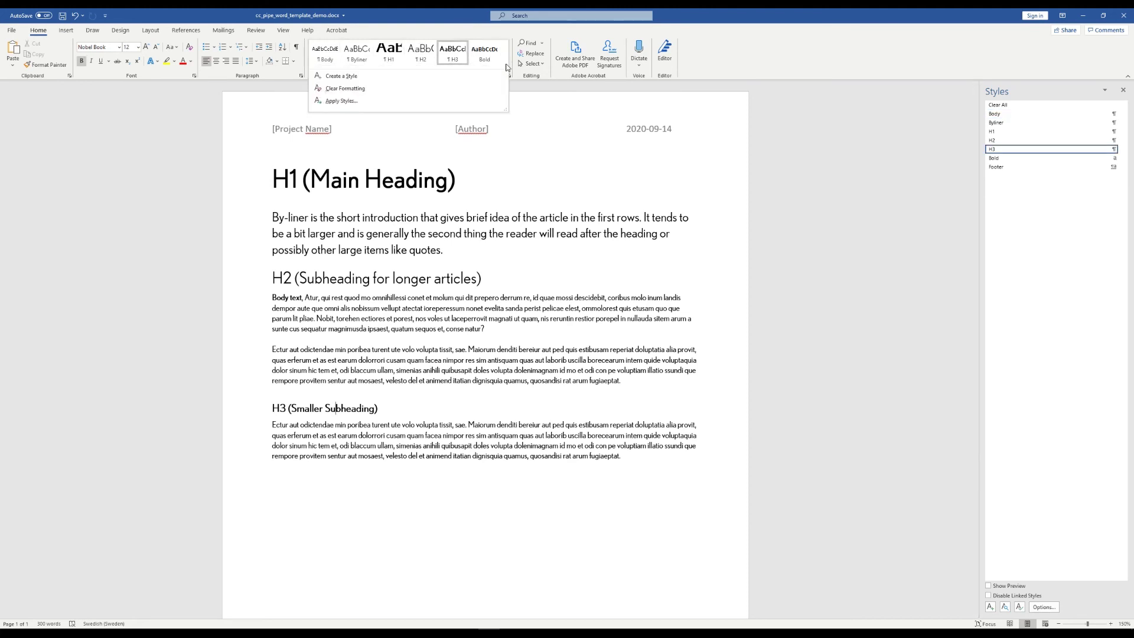
pyautogui.click(732, 63)
pyautogui.click(434, 182)
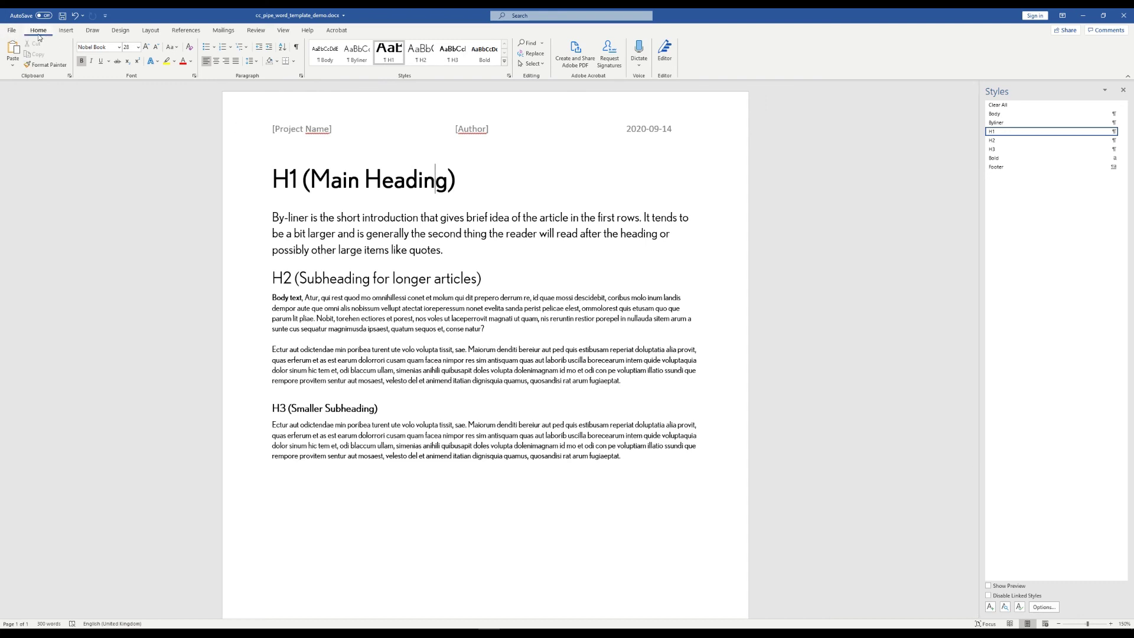
pyautogui.click(14, 31)
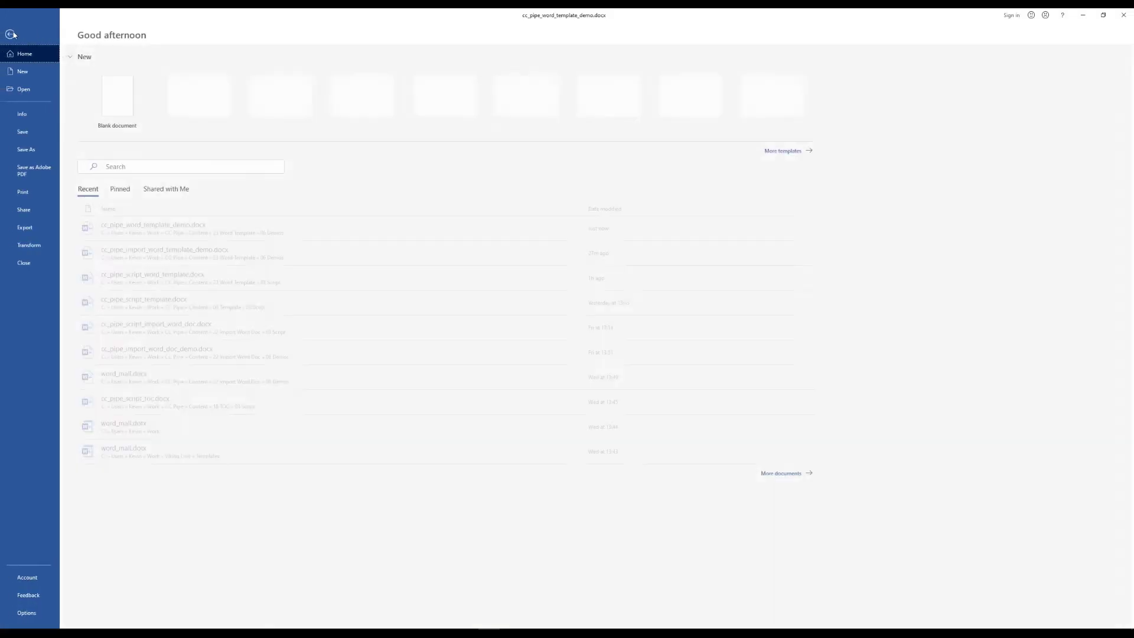
# On the Save As page, expand the file format list showing Word Template (*.dotx).
pyautogui.click(28, 149)
pyautogui.click(256, 87)
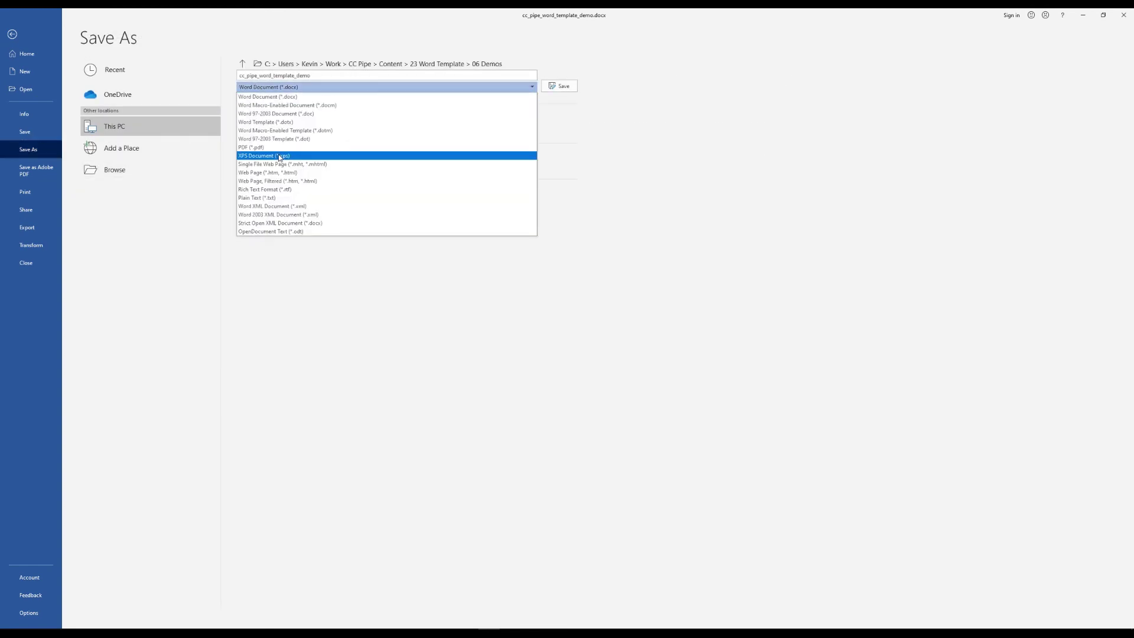